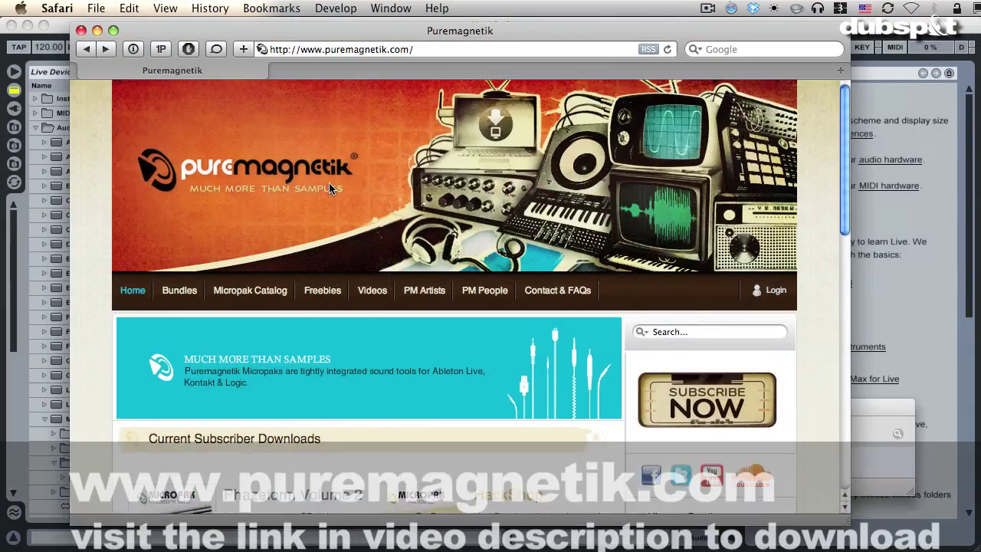
Download the free Spectral Mixer Teaser from Puremagnetik's Max Fuel article page
{"action": "scroll", "coordinate": [328, 182], "scroll_direction": "down", "scroll_amount": 15}
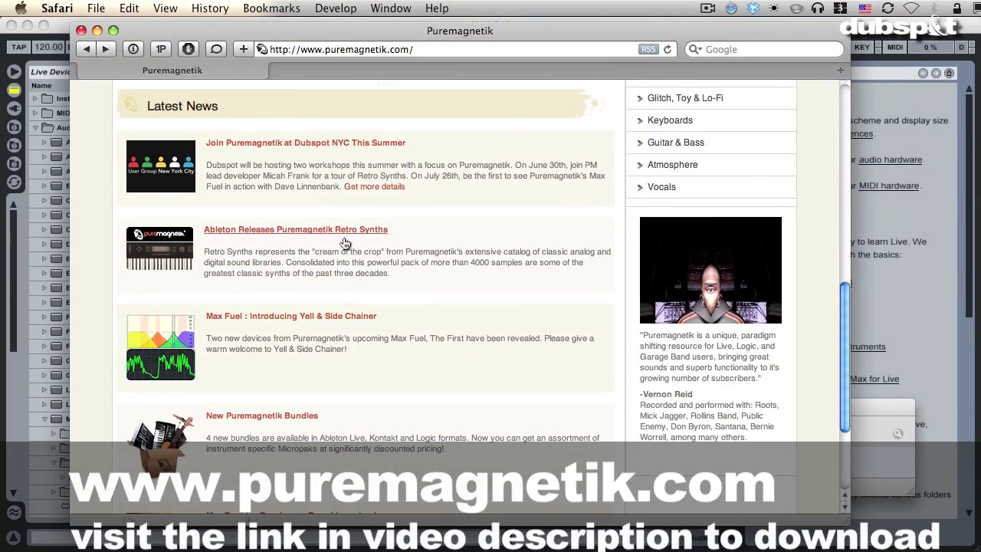
{"action": "left_click", "coordinate": [318, 318]}
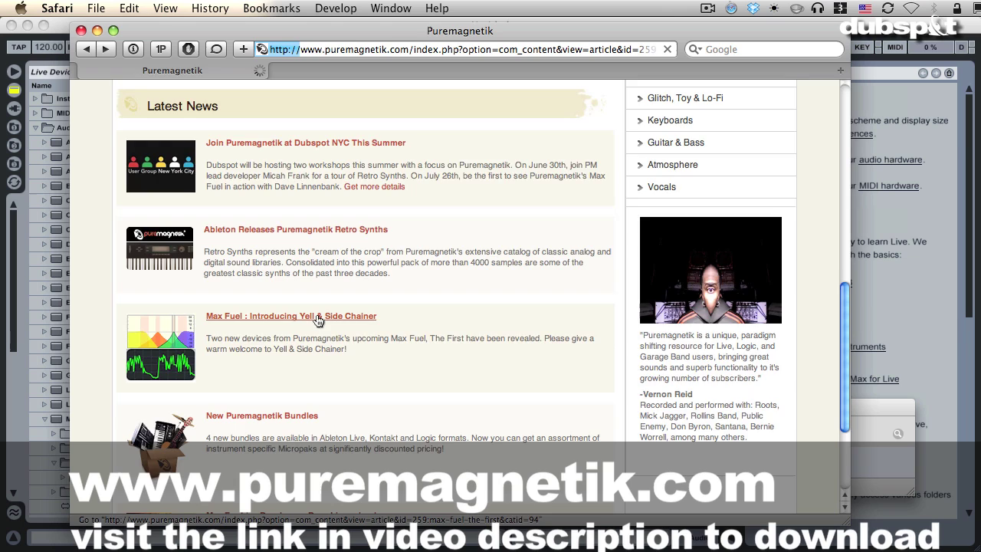
{"action": "scroll", "coordinate": [506, 375], "scroll_direction": "down", "scroll_amount": 5}
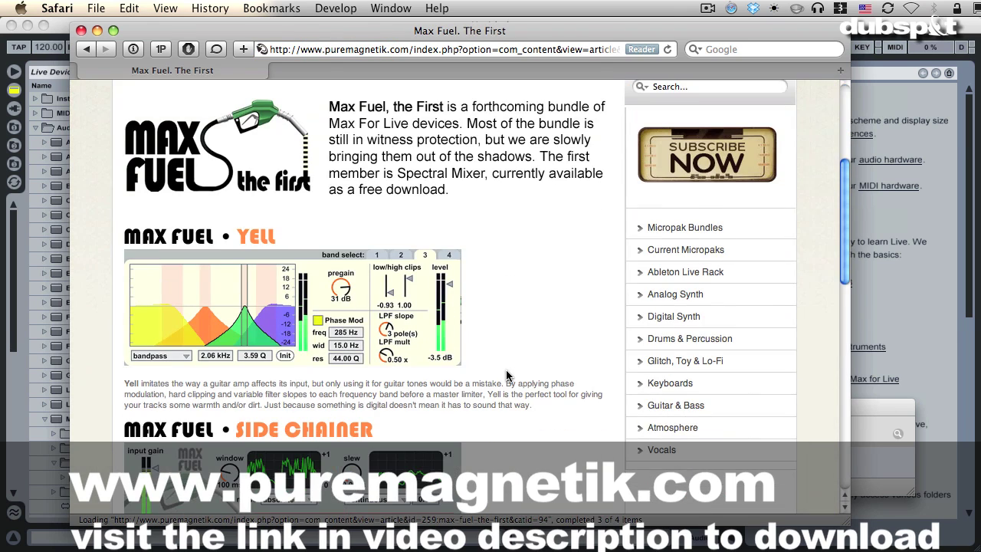
{"action": "scroll", "coordinate": [505, 375], "scroll_direction": "down", "scroll_amount": 3}
{"action": "scroll", "coordinate": [506, 376], "scroll_direction": "down", "scroll_amount": 5}
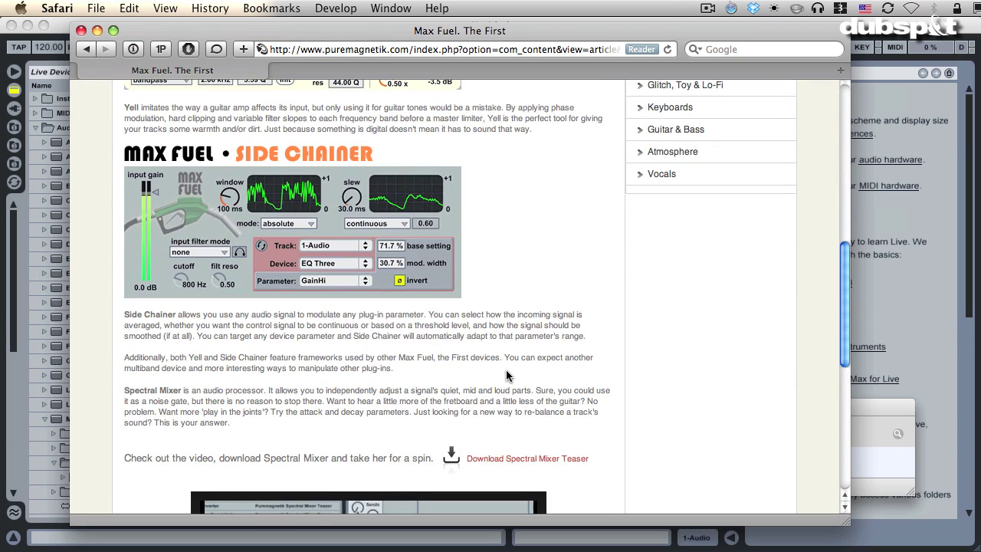
{"action": "left_click", "coordinate": [517, 457]}
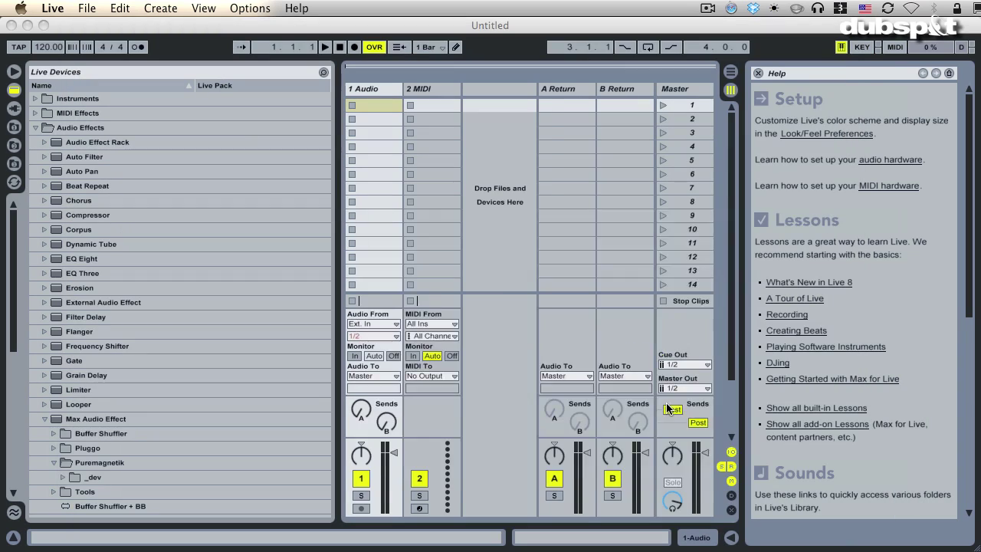
Load Spectral Mixer from Audio Effects > Max Audio Effect > Puremagnetik > Spectral Mixer Teaser onto 1-Audio
{"action": "left_click", "coordinate": [668, 438]}
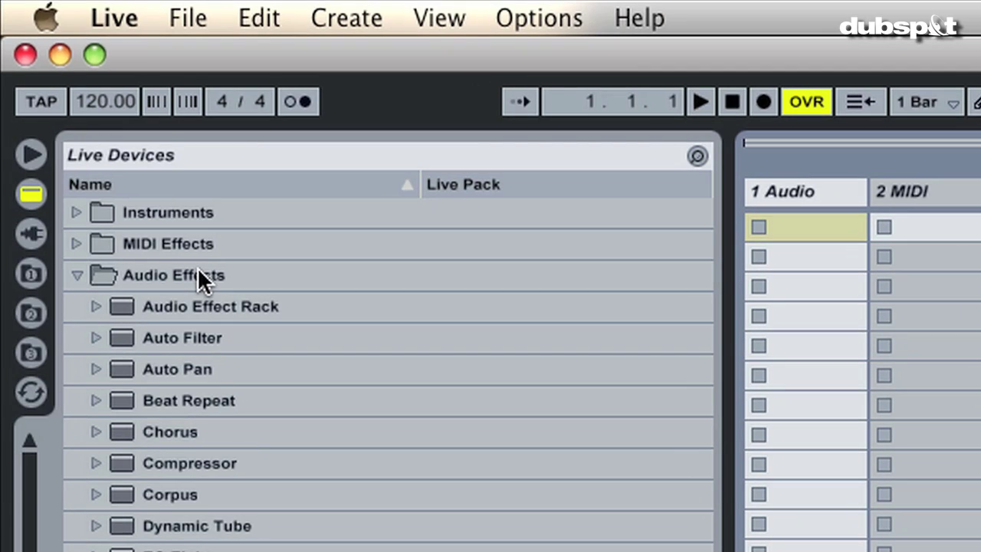
{"action": "left_click", "coordinate": [178, 245]}
{"action": "scroll", "coordinate": [178, 253], "scroll_direction": "down", "scroll_amount": 3}
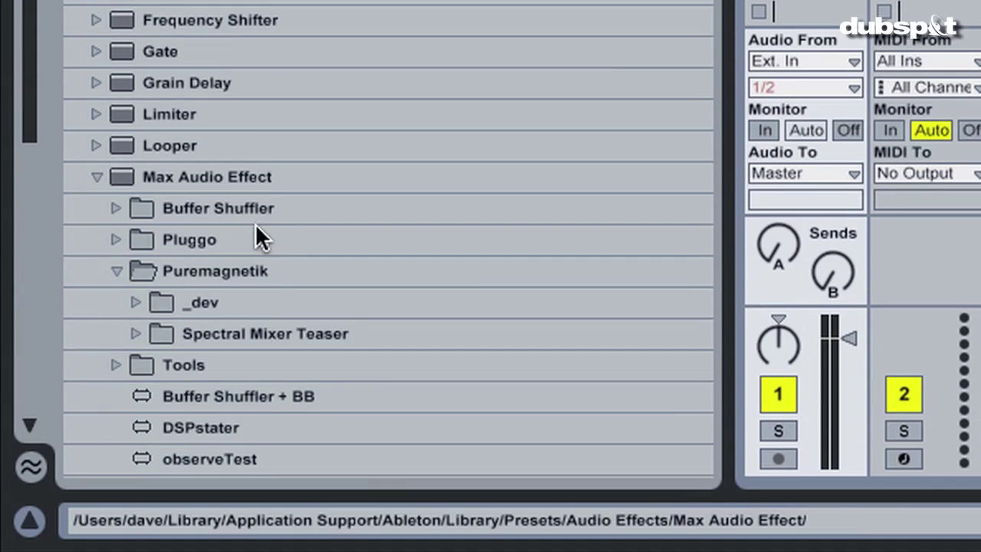
{"action": "left_click", "coordinate": [316, 180]}
{"action": "left_click", "coordinate": [323, 273]}
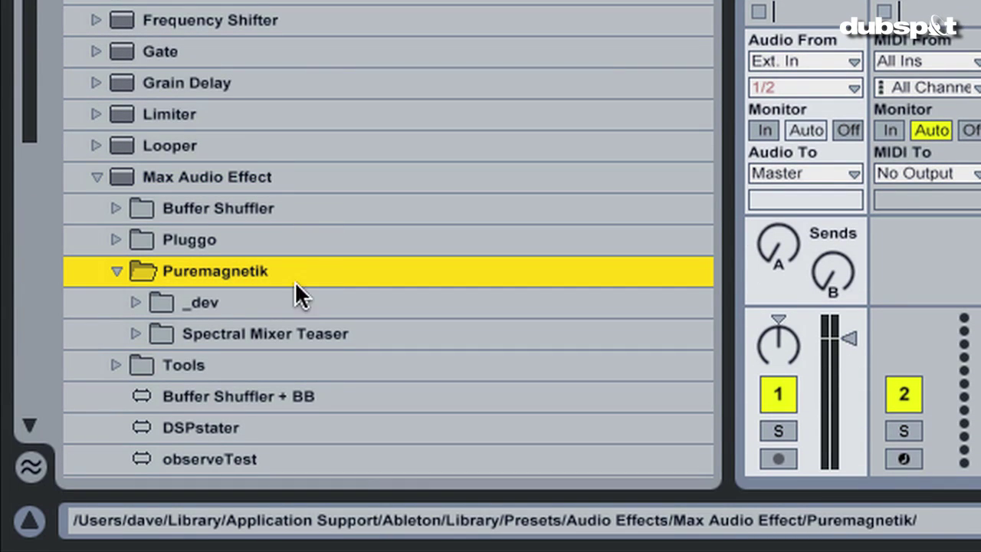
{"action": "left_click", "coordinate": [185, 334]}
{"action": "left_click", "coordinate": [136, 334]}
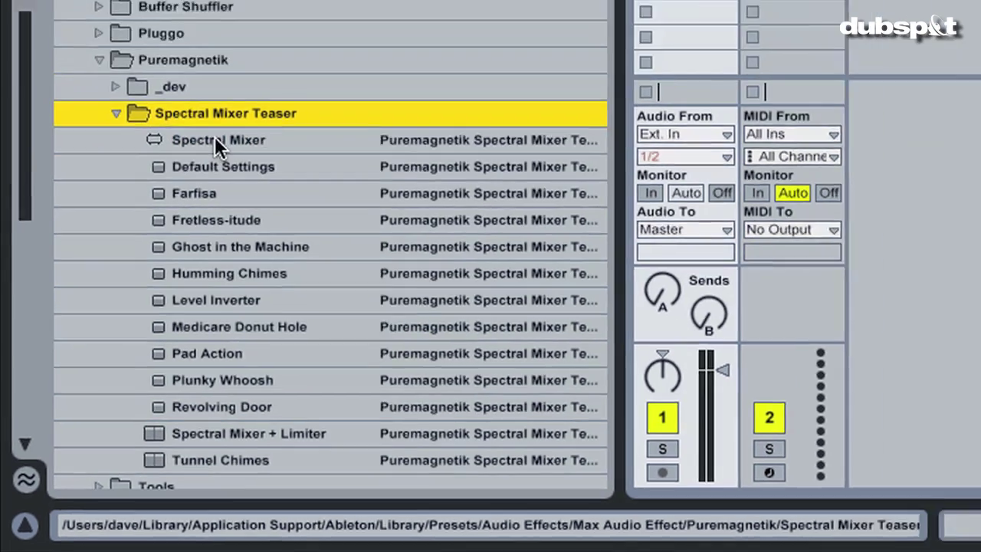
{"action": "double_click", "coordinate": [230, 67]}
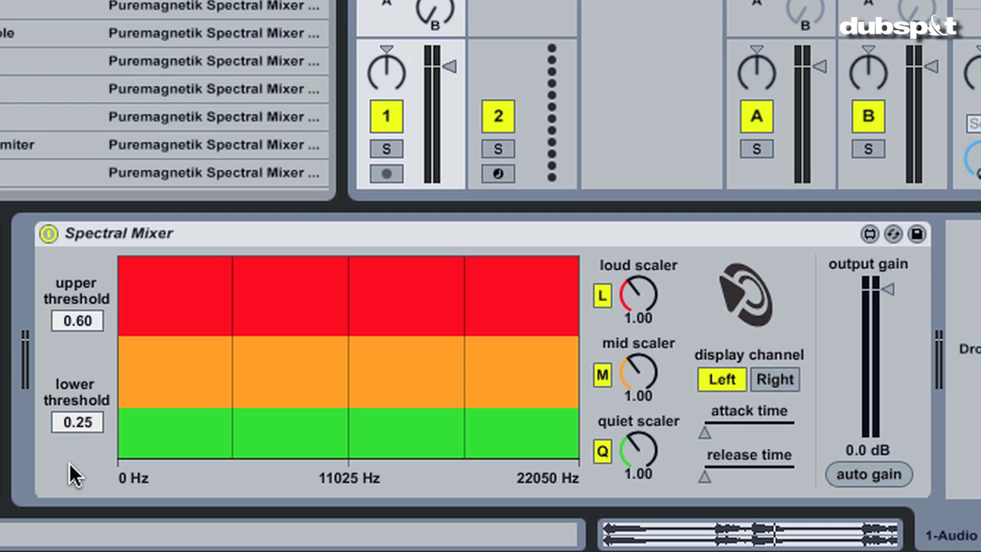
Start playback so the Spectral Mixer analyses the track's spectrum from 0 to 22050 Hz
{"action": "key", "text": "space"}
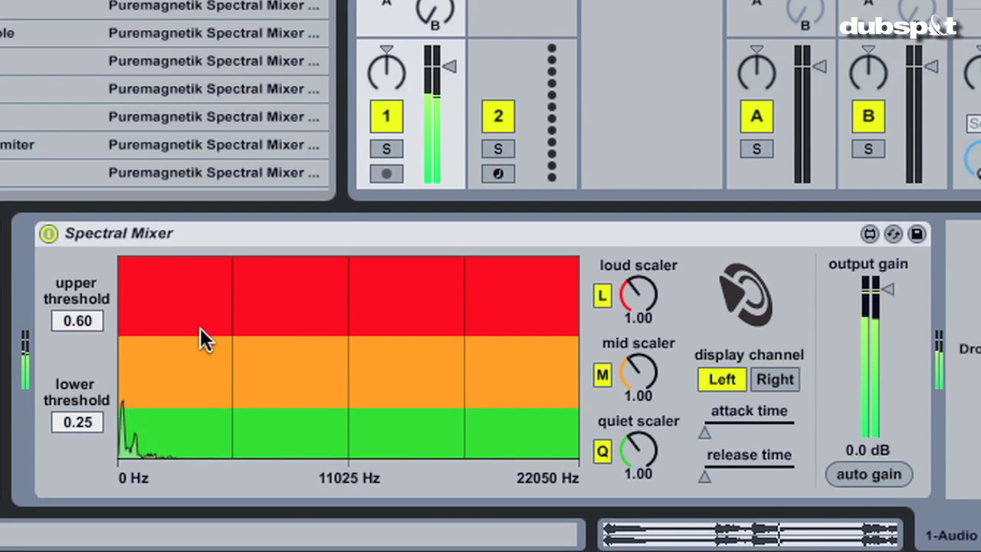
Keep the upper threshold at 0.60 and lower the lower threshold to 0.22
{"action": "mouse_move", "coordinate": [90, 312]}
{"action": "left_mouse_down"}
{"action": "mouse_move", "coordinate": [89, 302]}
{"action": "mouse_move", "coordinate": [89, 312]}
{"action": "left_mouse_up"}
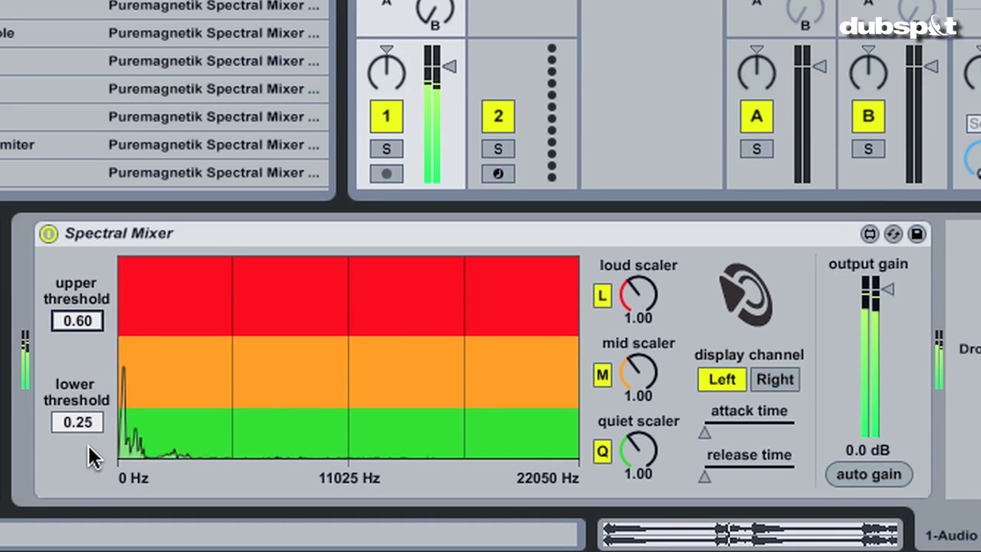
{"action": "mouse_move", "coordinate": [88, 423]}
{"action": "left_mouse_down"}
{"action": "mouse_move", "coordinate": [89, 447]}
{"action": "mouse_move", "coordinate": [88, 419]}
{"action": "left_mouse_up"}
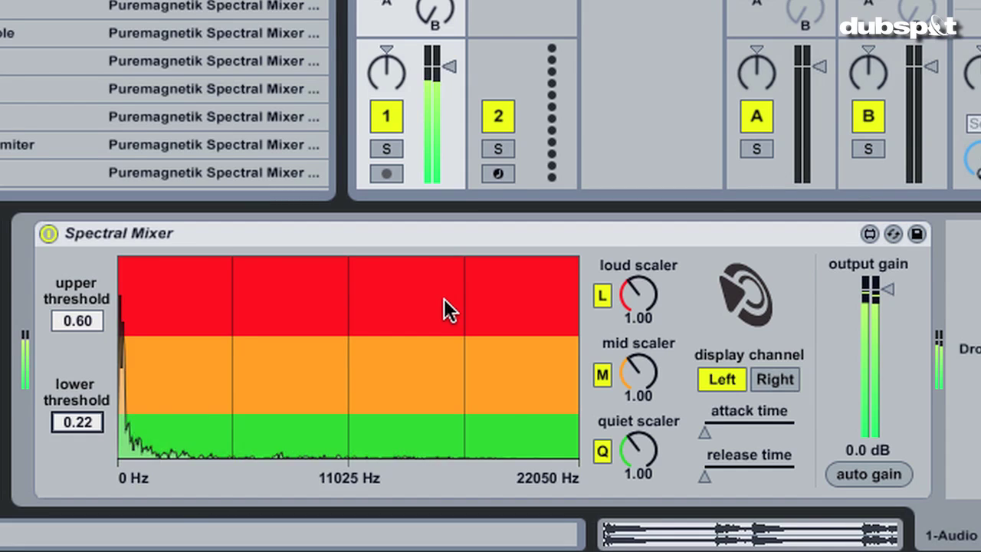
Merge both thresholds in the spectrum display, then spread them to 0.51 upper and 0.26 lower
{"action": "left_click", "coordinate": [390, 393]}
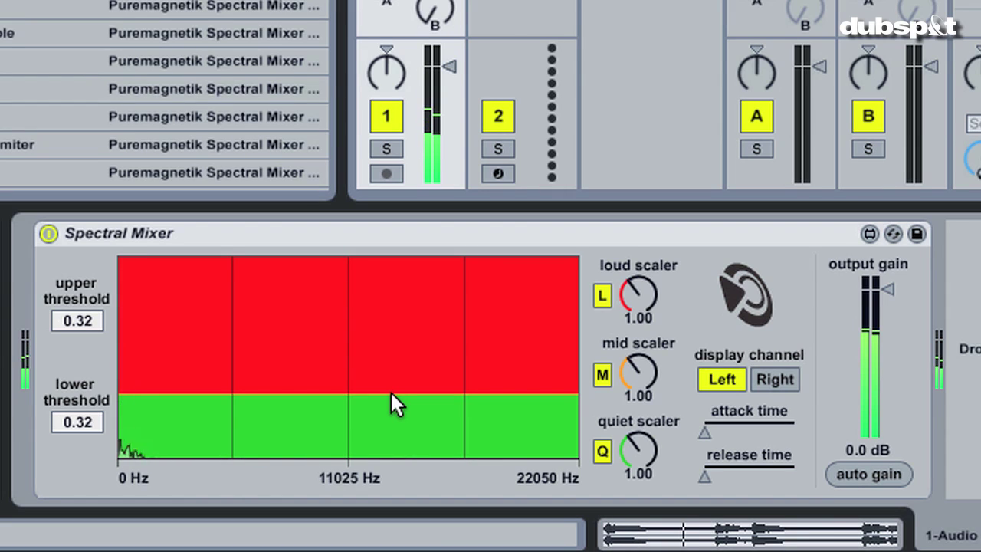
{"action": "left_click_drag", "start_coordinate": [393, 392], "coordinate": [398, 418]}
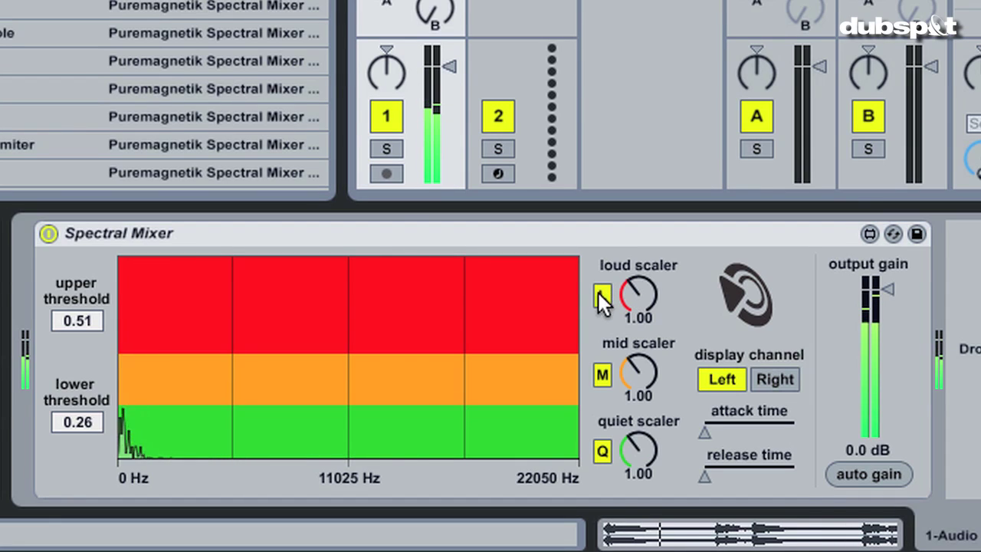
Disable the loud and mid bands and drop the lower threshold to 0.06
{"action": "left_click", "coordinate": [601, 295]}
{"action": "left_click", "coordinate": [601, 373]}
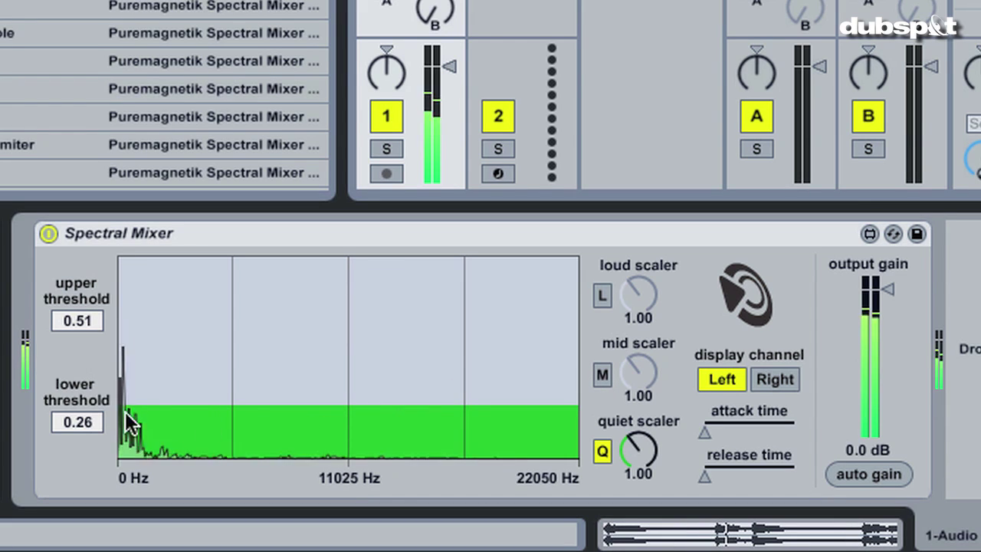
{"action": "left_click_drag", "start_coordinate": [85, 419], "coordinate": [85, 462]}
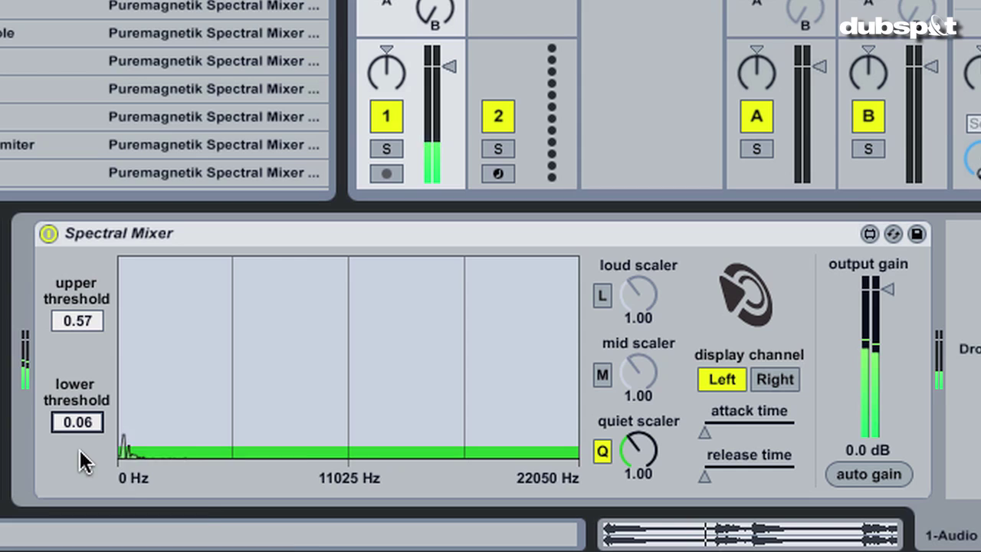
Raise the quiet scaler to 5.79 and nudge the lower threshold to 0.09
{"action": "mouse_move", "coordinate": [635, 437]}
{"action": "left_mouse_down"}
{"action": "mouse_move", "coordinate": [634, 491]}
{"action": "mouse_move", "coordinate": [634, 430]}
{"action": "left_mouse_up"}
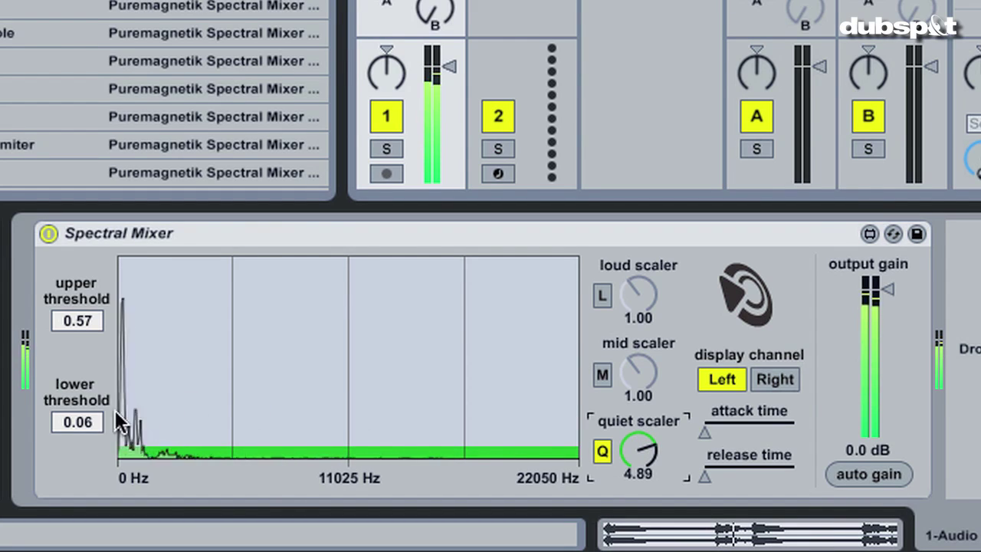
{"action": "left_click_drag", "start_coordinate": [86, 420], "coordinate": [86, 429]}
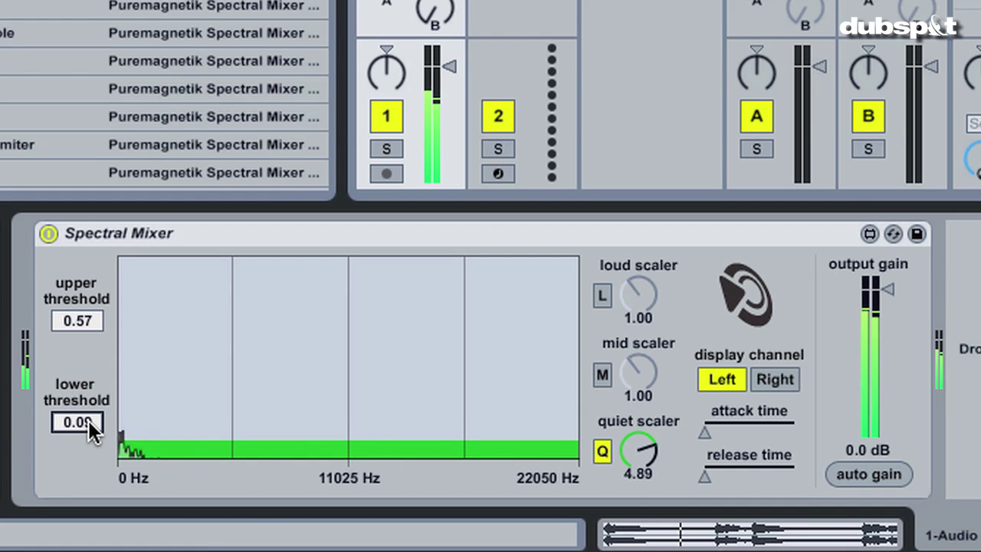
{"action": "left_click_drag", "start_coordinate": [639, 452], "coordinate": [623, 336]}
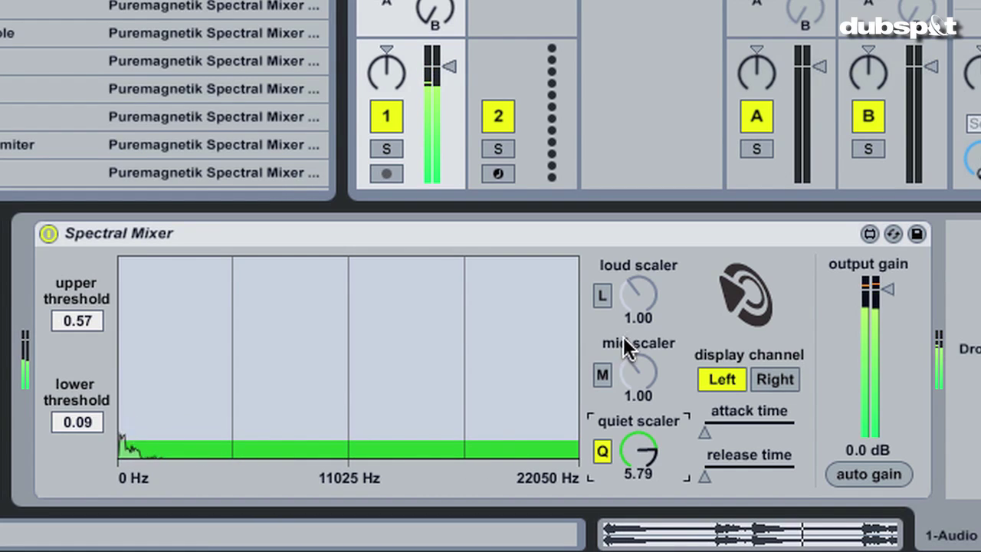
Re-enable the loud band, lower the upper threshold to 0.43, and re-enable the mid band
{"action": "left_click", "coordinate": [603, 296]}
{"action": "left_click_drag", "start_coordinate": [637, 295], "coordinate": [637, 334]}
{"action": "left_click_drag", "start_coordinate": [549, 341], "coordinate": [547, 372]}
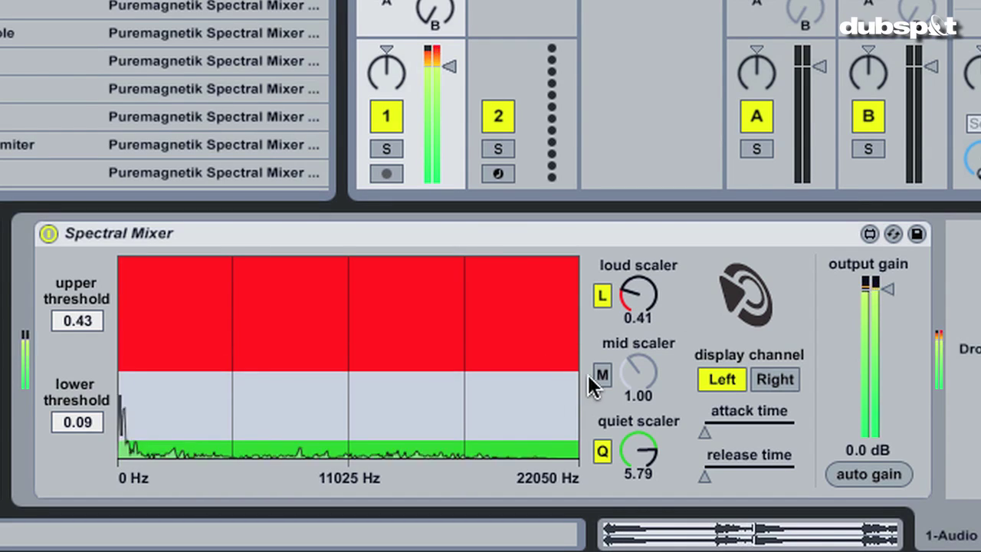
{"action": "left_click", "coordinate": [602, 375]}
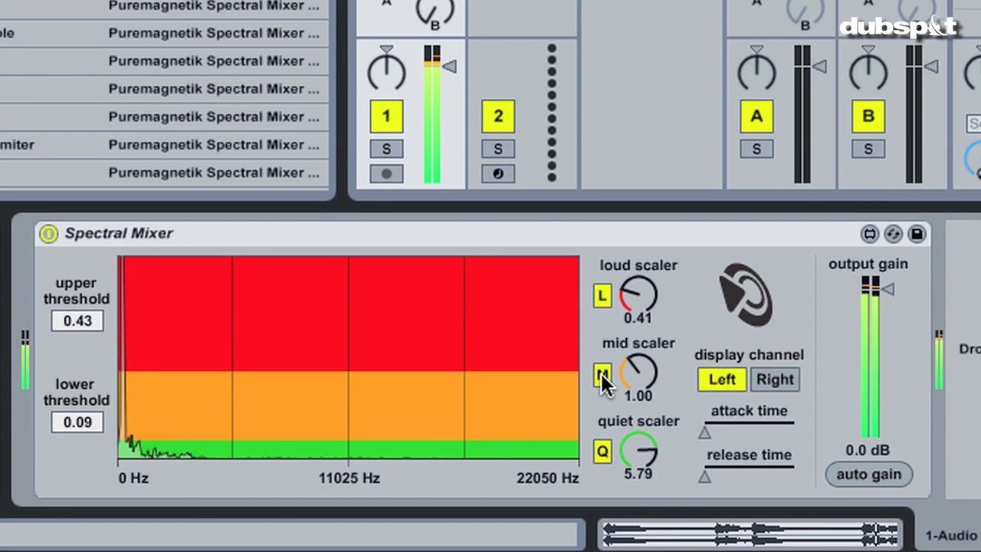
Turn the loud scaler down to 0.19 and the mid scaler to 0.73, then lower the lower threshold
{"action": "left_click_drag", "start_coordinate": [630, 278], "coordinate": [630, 298]}
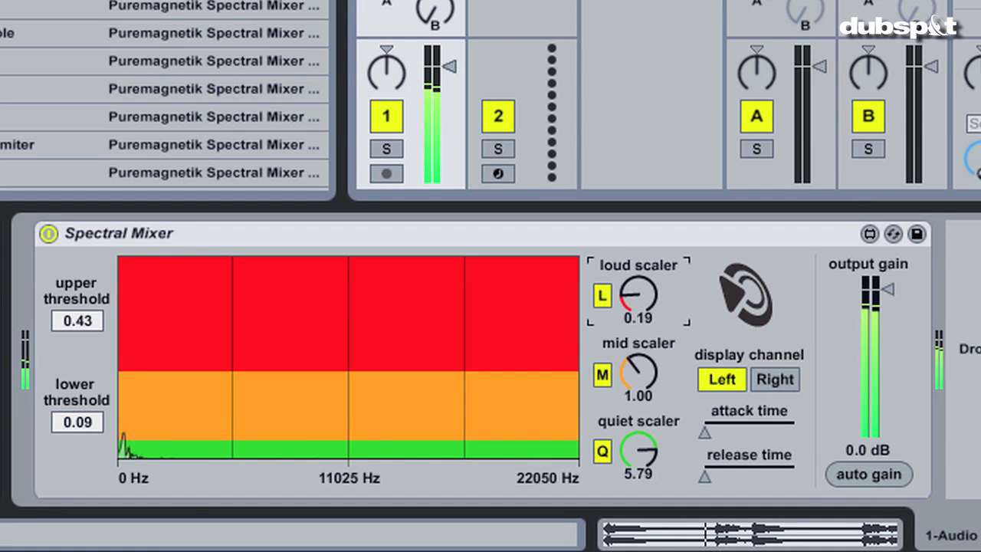
{"action": "left_click_drag", "start_coordinate": [635, 373], "coordinate": [635, 393]}
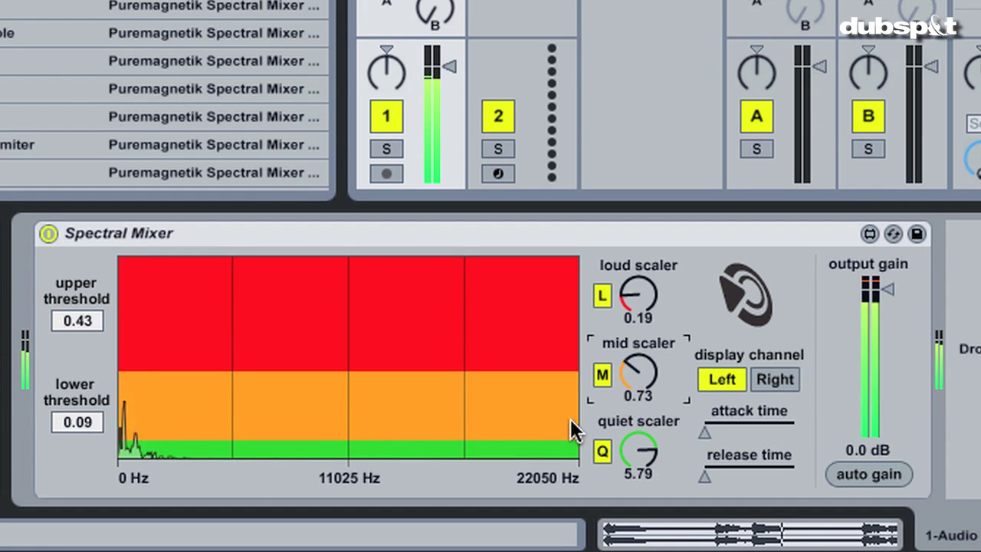
{"action": "left_click", "coordinate": [529, 447]}
Set the lower threshold to 0.07, solo the mid band at 1.50 scaling, and lengthen the release
{"action": "mouse_move", "coordinate": [632, 452]}
{"action": "left_mouse_down"}
{"action": "mouse_move", "coordinate": [632, 429]}
{"action": "mouse_move", "coordinate": [630, 459]}
{"action": "left_mouse_up"}
{"action": "left_click_drag", "start_coordinate": [547, 436], "coordinate": [547, 442]}
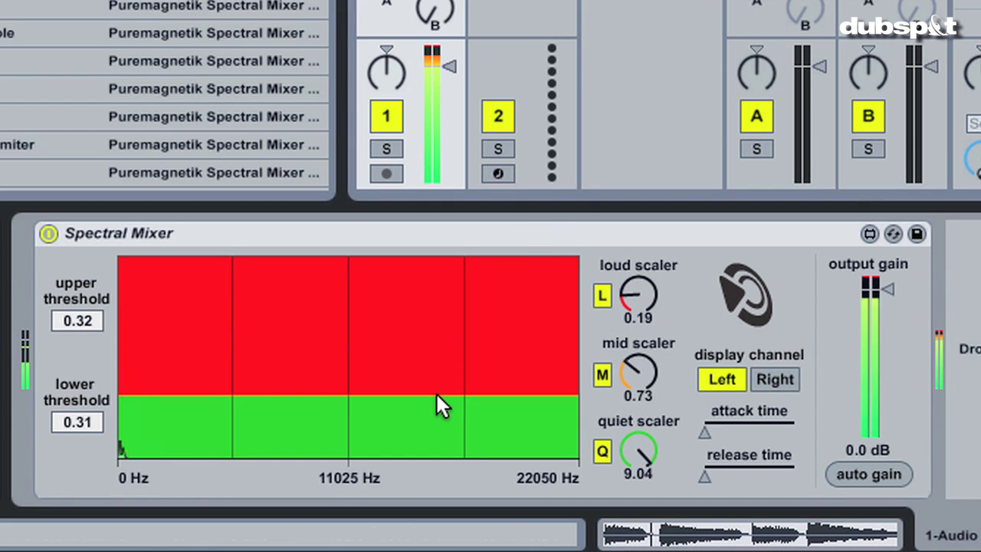
{"action": "left_click", "coordinate": [602, 295]}
{"action": "left_click", "coordinate": [603, 451]}
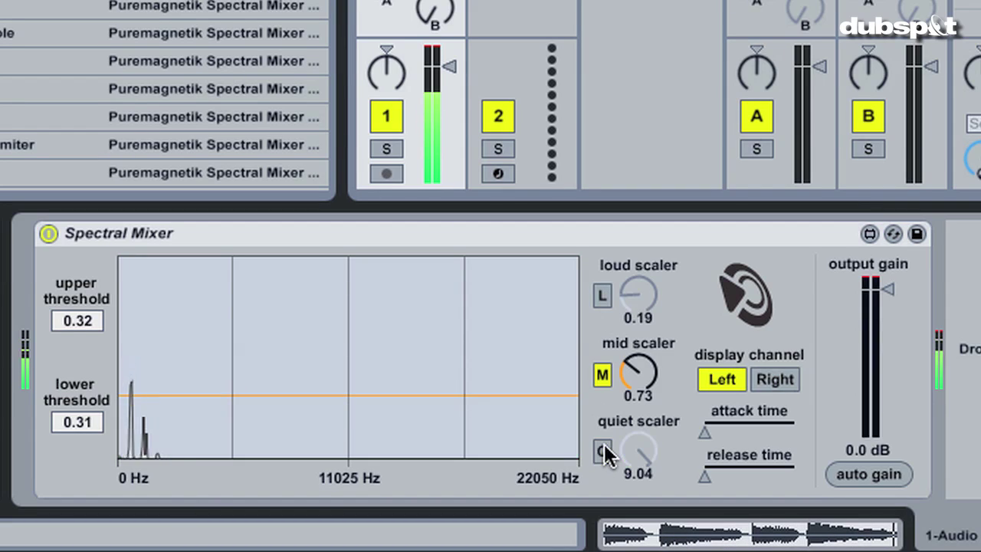
{"action": "left_click_drag", "start_coordinate": [638, 372], "coordinate": [649, 427]}
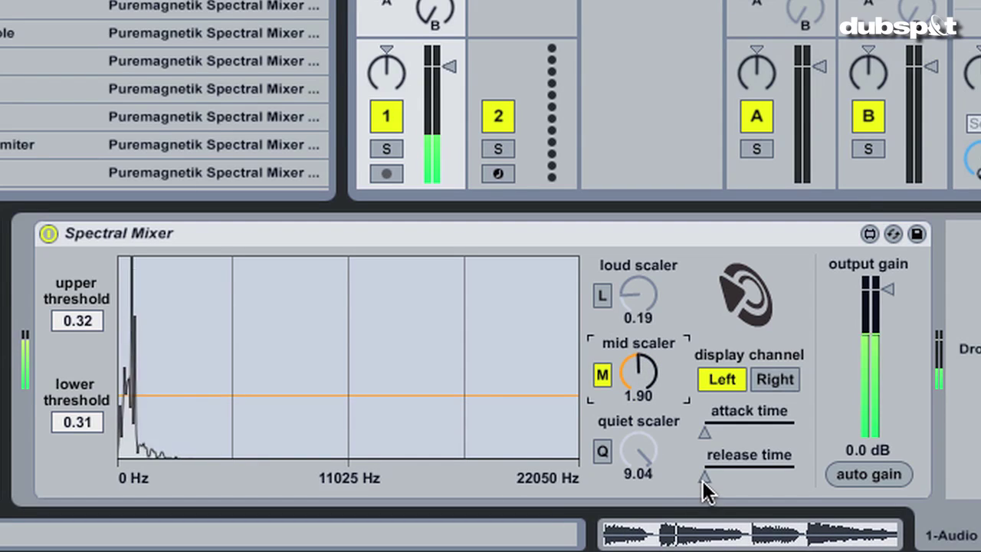
{"action": "left_click_drag", "start_coordinate": [702, 481], "coordinate": [705, 431]}
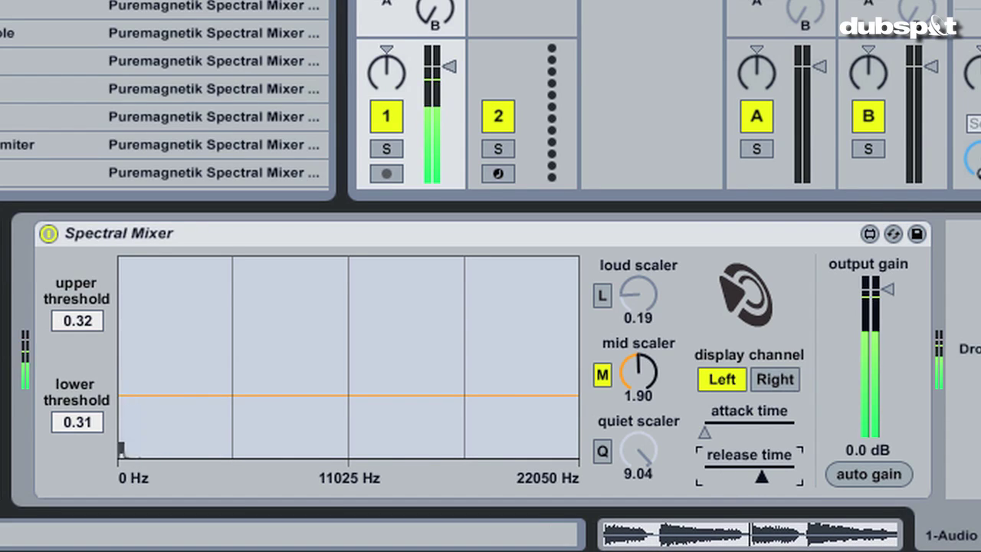
Set thresholds to 0.26/0.25, the mid scaler to 2.36, and the release time to minimum
{"action": "left_click_drag", "start_coordinate": [514, 378], "coordinate": [501, 372]}
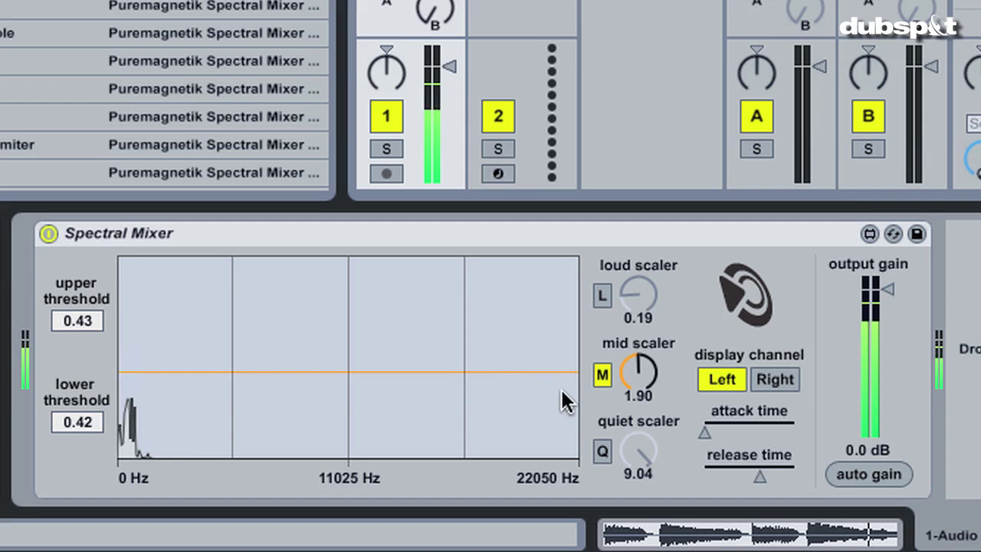
{"action": "left_click_drag", "start_coordinate": [633, 391], "coordinate": [634, 383]}
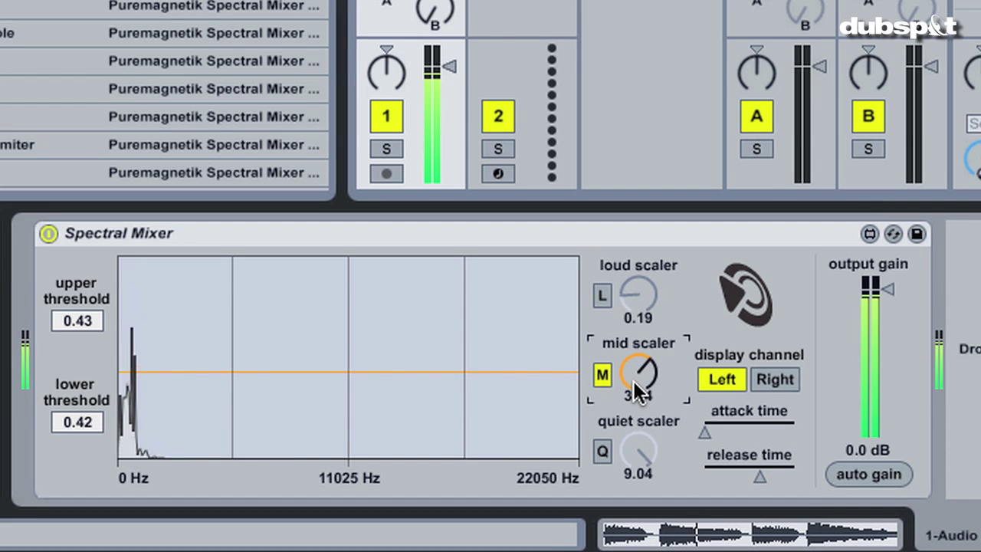
{"action": "left_click_drag", "start_coordinate": [507, 411], "coordinate": [506, 406]}
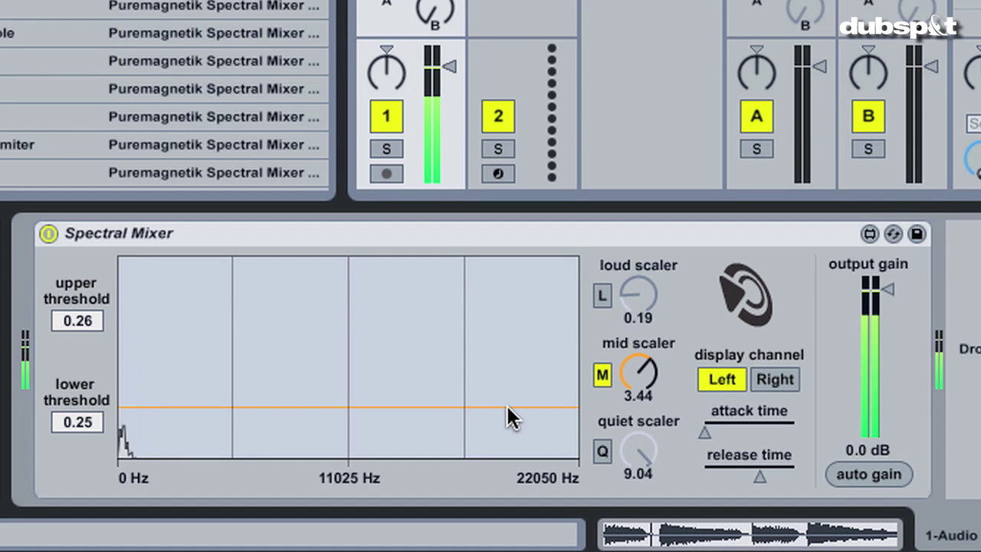
{"action": "left_click_drag", "start_coordinate": [625, 368], "coordinate": [625, 406]}
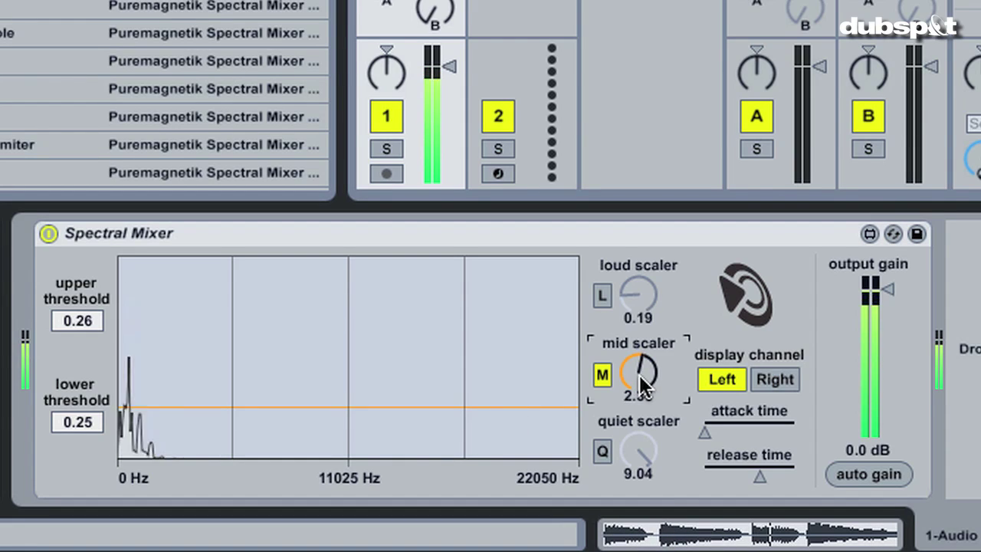
{"action": "left_click_drag", "start_coordinate": [764, 477], "coordinate": [772, 476]}
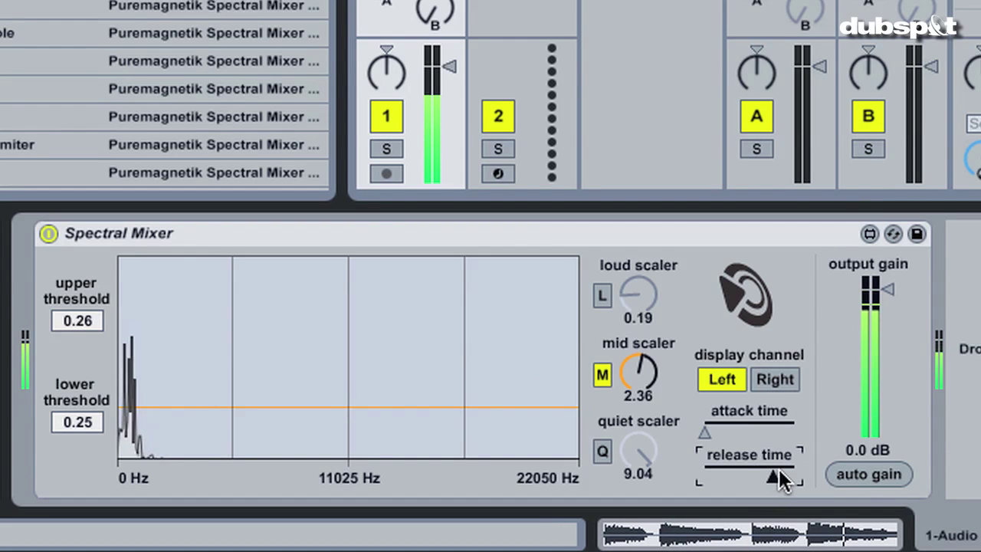
{"action": "left_click_drag", "start_coordinate": [771, 476], "coordinate": [703, 472]}
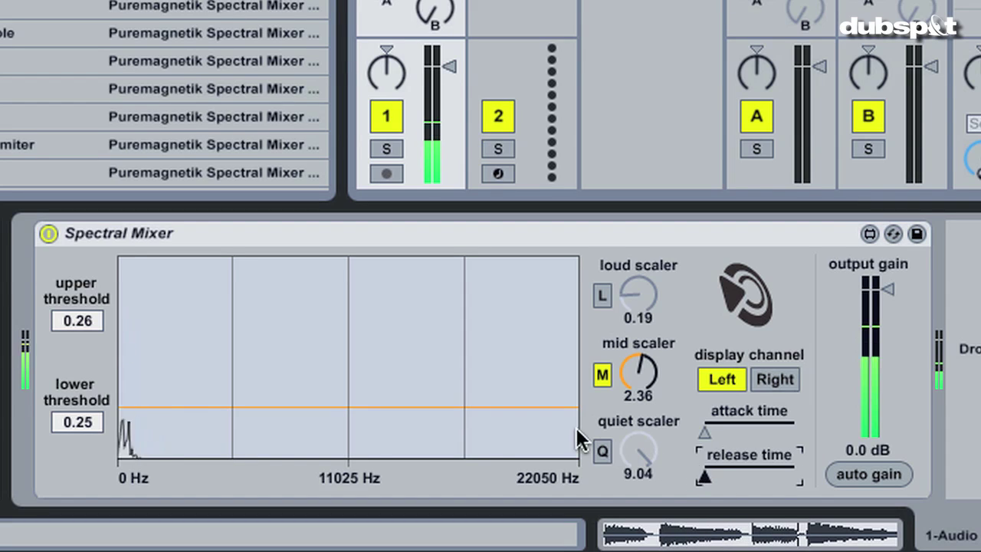
{"action": "mouse_move", "coordinate": [539, 404]}
{"action": "left_mouse_down"}
{"action": "mouse_move", "coordinate": [531, 359]}
{"action": "mouse_move", "coordinate": [532, 409]}
{"action": "left_mouse_up"}
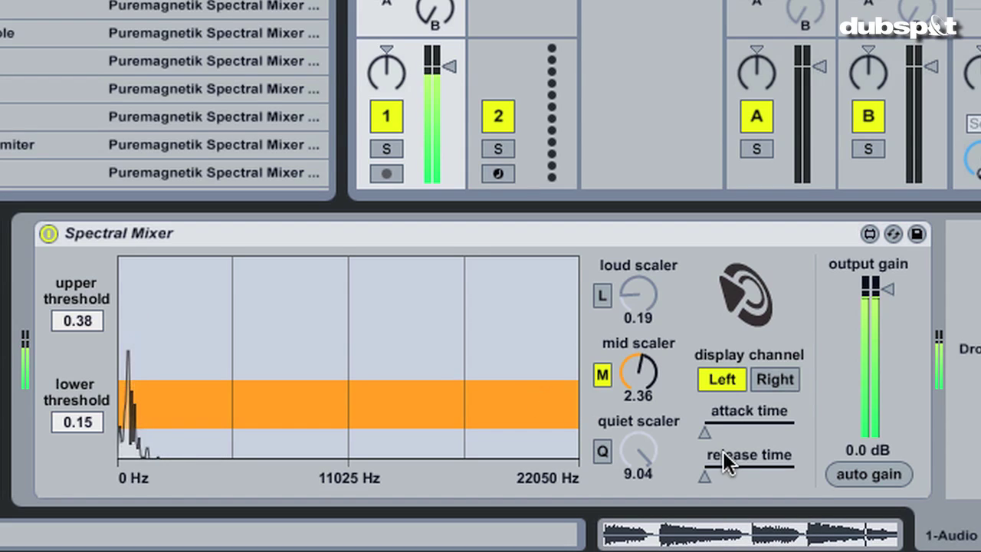
Lengthen the attack time, boost the mid scaler to 5.66, and raise the upper threshold to 0.47
{"action": "left_click_drag", "start_coordinate": [706, 431], "coordinate": [747, 432]}
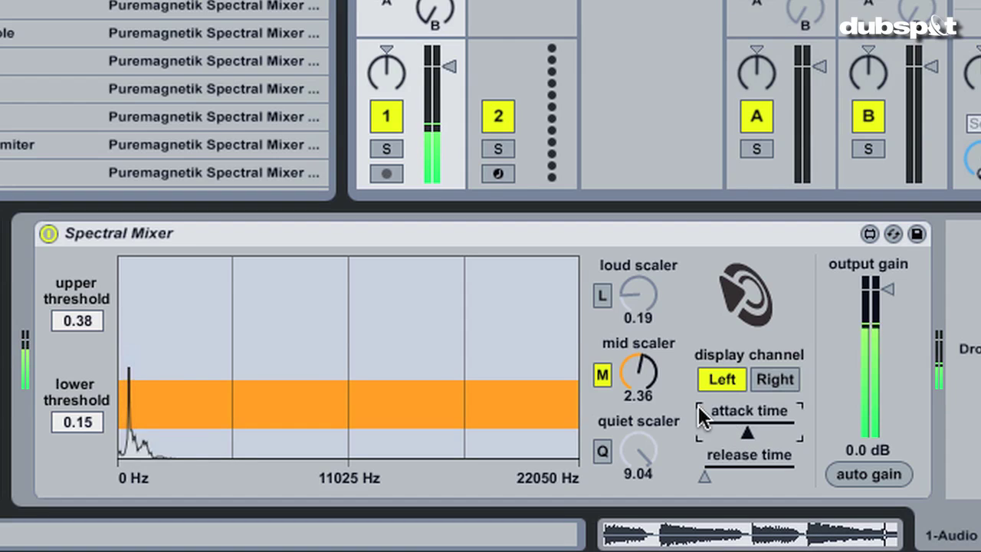
{"action": "mouse_move", "coordinate": [636, 380]}
{"action": "left_mouse_down"}
{"action": "mouse_move", "coordinate": [635, 364]}
{"action": "mouse_move", "coordinate": [641, 380]}
{"action": "left_mouse_up"}
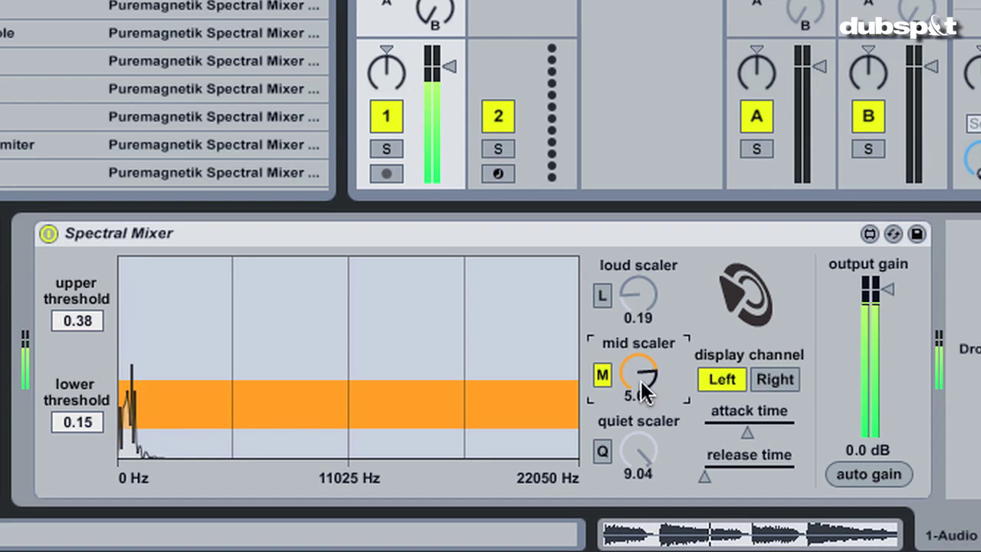
{"action": "mouse_move", "coordinate": [746, 433]}
{"action": "left_mouse_down"}
{"action": "mouse_move", "coordinate": [761, 433]}
{"action": "mouse_move", "coordinate": [749, 429]}
{"action": "left_mouse_up"}
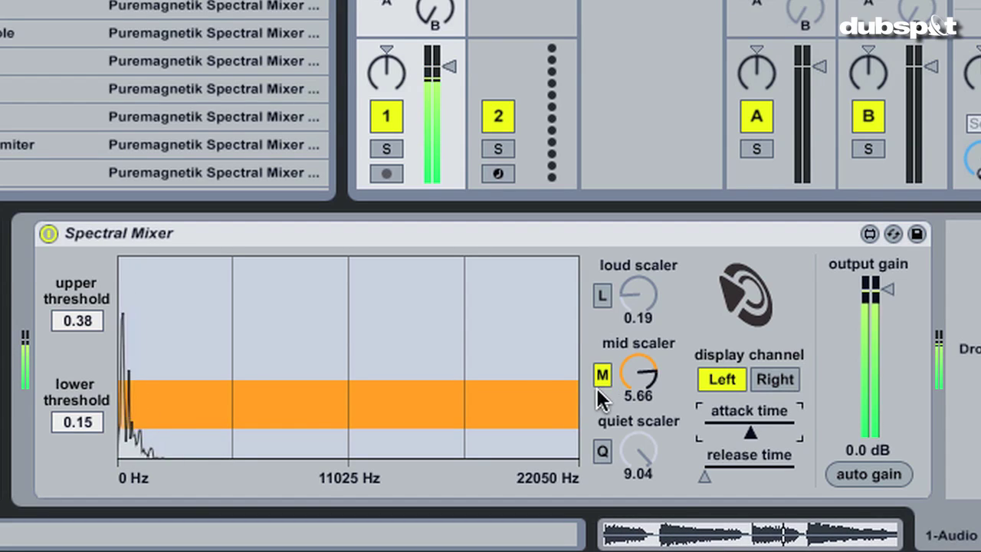
{"action": "left_click_drag", "start_coordinate": [541, 365], "coordinate": [541, 361]}
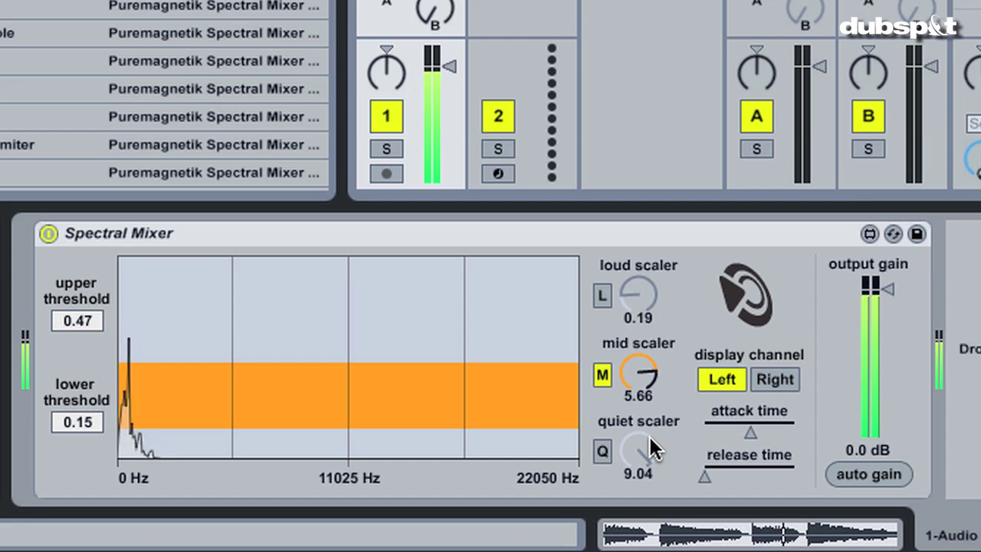
Enable the quiet band at scaler 5.93, shortening attack slightly and lengthening release
{"action": "left_click", "coordinate": [600, 451]}
{"action": "left_click_drag", "start_coordinate": [638, 451], "coordinate": [638, 464]}
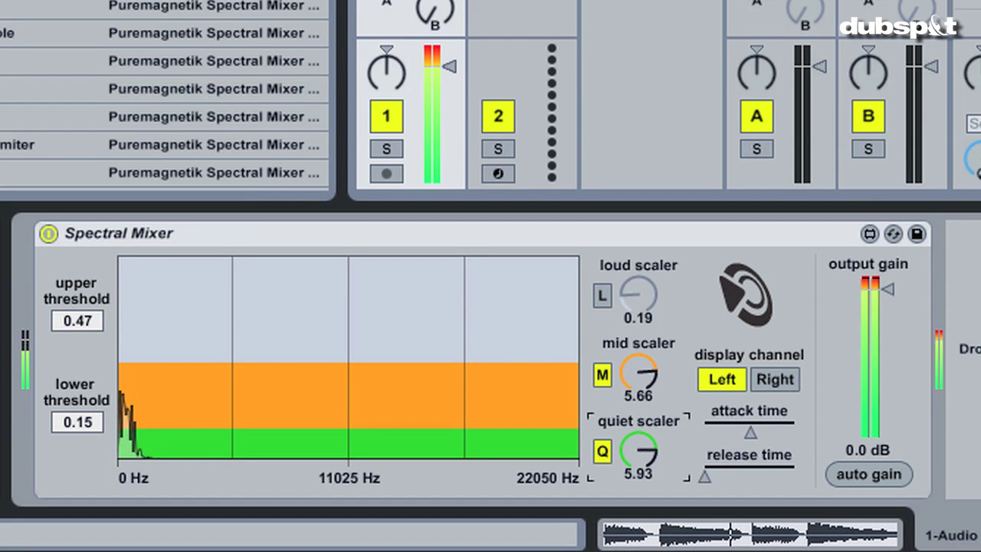
{"action": "left_click_drag", "start_coordinate": [750, 432], "coordinate": [739, 432]}
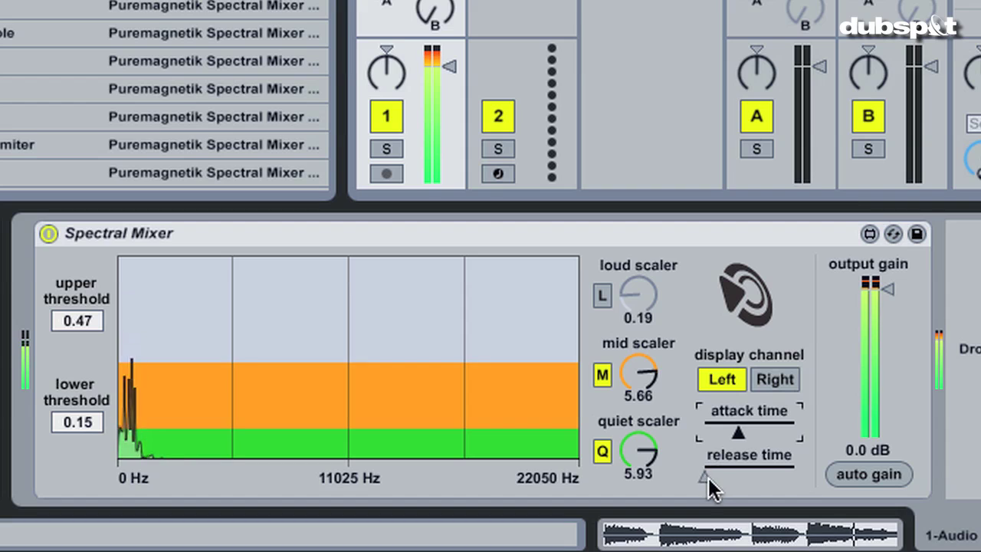
{"action": "left_click_drag", "start_coordinate": [705, 476], "coordinate": [730, 476]}
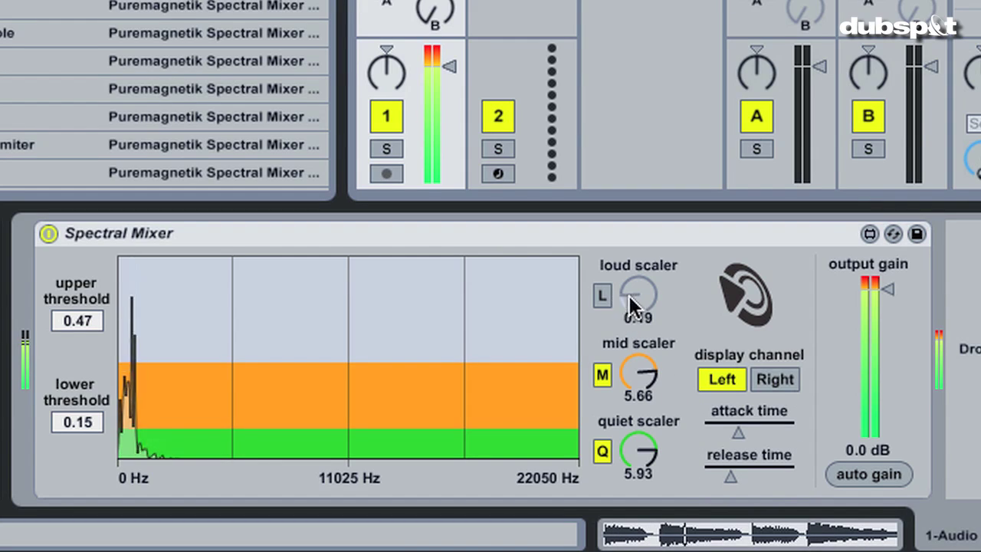
Enable the loud band at scaler 0.44 and auto-adjust the output gain to -17 dB
{"action": "left_click", "coordinate": [602, 296]}
{"action": "left_click_drag", "start_coordinate": [638, 296], "coordinate": [638, 272]}
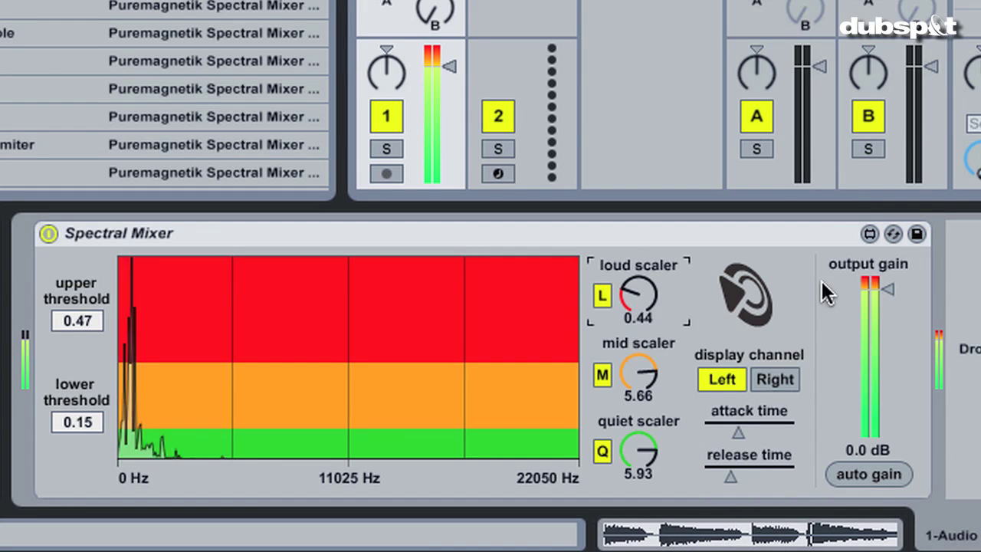
{"action": "left_click", "coordinate": [876, 469]}
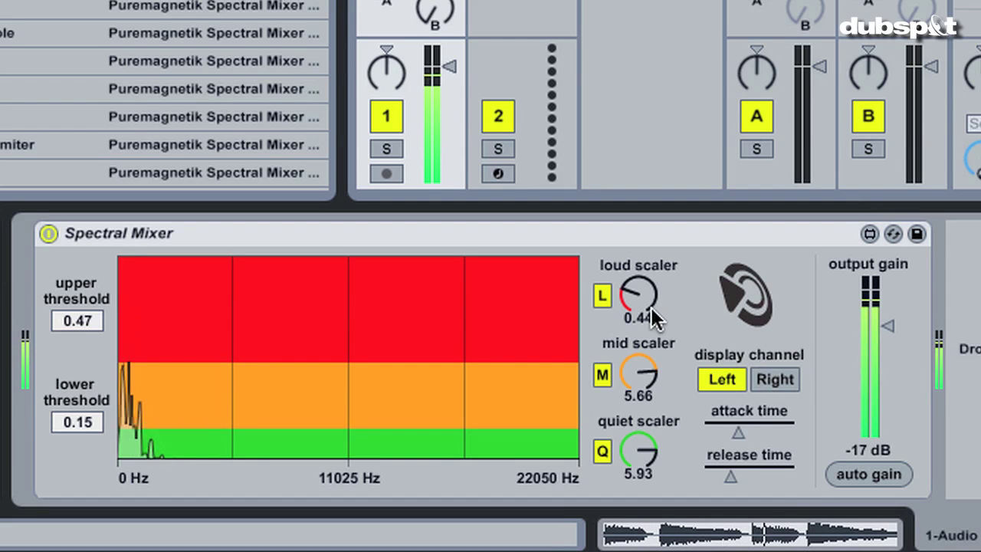
Raise the loud scaler to 1.26, disable the mid band, and set thresholds to 0.76 and 0.18
{"action": "left_click_drag", "start_coordinate": [638, 295], "coordinate": [639, 265]}
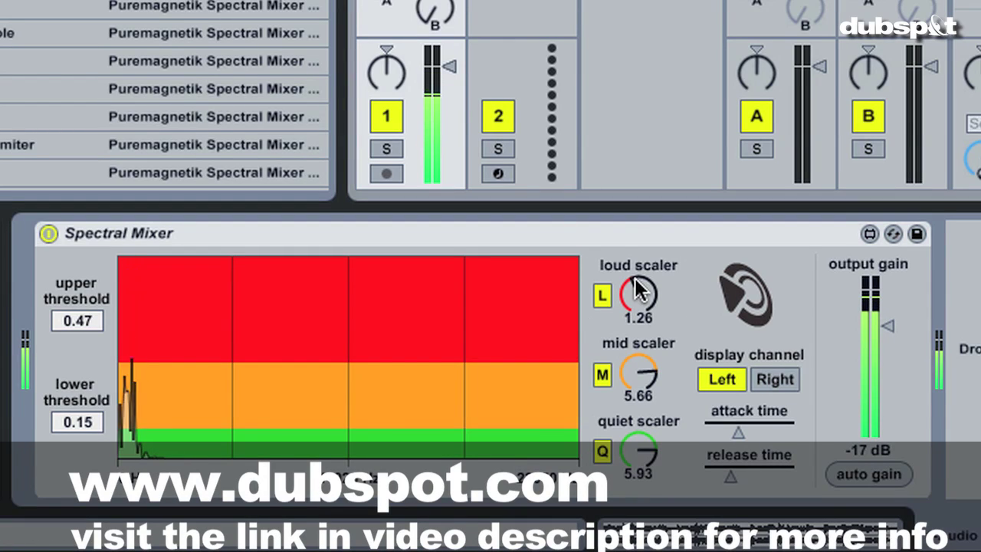
{"action": "left_click", "coordinate": [604, 375]}
{"action": "left_click", "coordinate": [525, 307]}
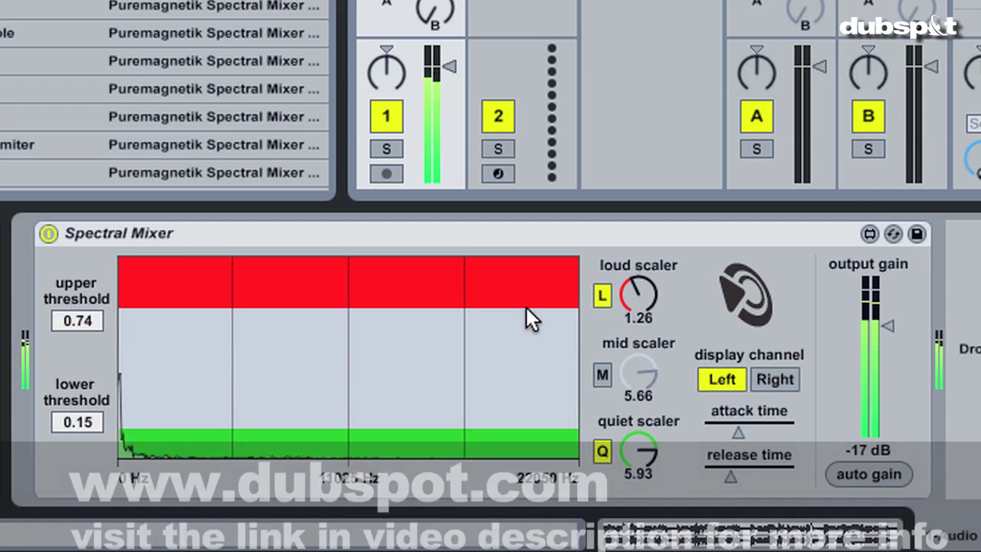
{"action": "left_click_drag", "start_coordinate": [525, 307], "coordinate": [525, 303]}
{"action": "left_click", "coordinate": [526, 419]}
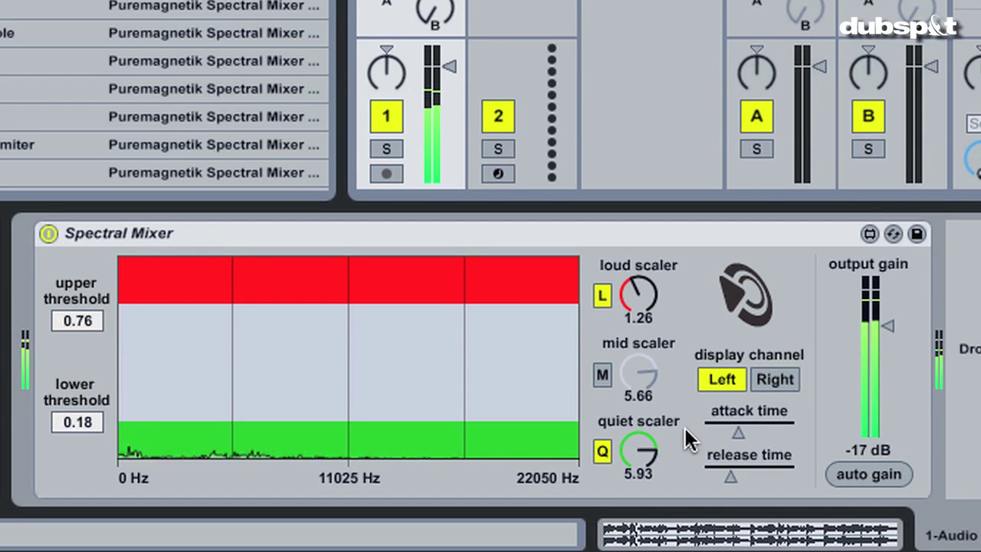
Shorten attack to minimum, lengthen release, and lower the quiet scaler to 3.75
{"action": "left_click_drag", "start_coordinate": [737, 431], "coordinate": [704, 433]}
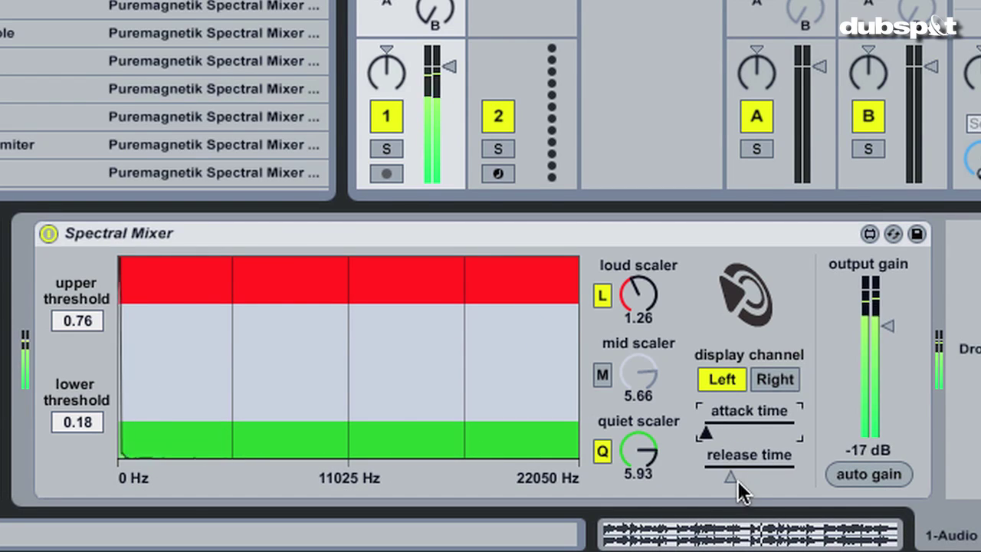
{"action": "left_click_drag", "start_coordinate": [725, 475], "coordinate": [752, 476]}
{"action": "mouse_move", "coordinate": [646, 452]}
{"action": "left_mouse_down"}
{"action": "mouse_move", "coordinate": [646, 467]}
{"action": "mouse_move", "coordinate": [636, 452]}
{"action": "left_mouse_up"}
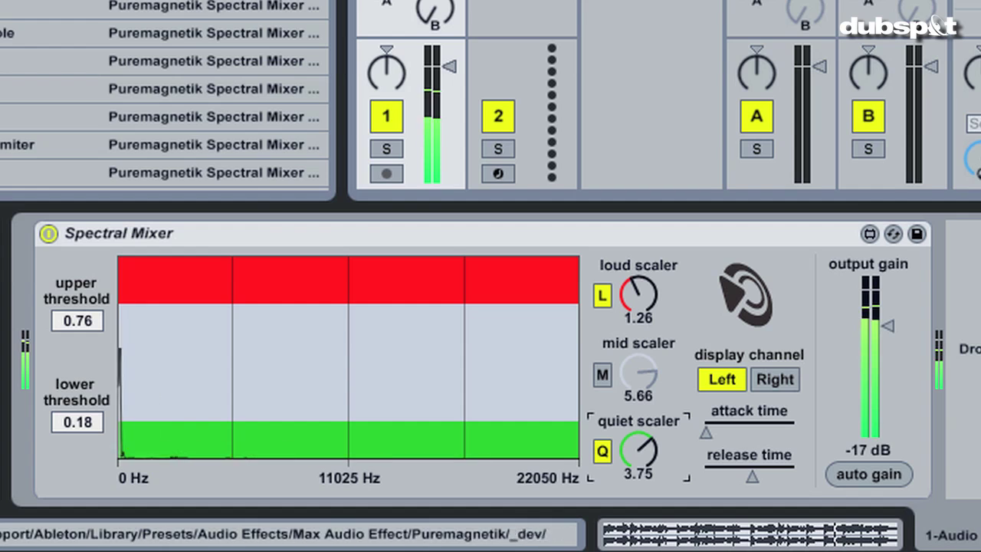
Browse another preset folder and select the Marx device file
{"action": "left_click", "coordinate": [27, 82]}
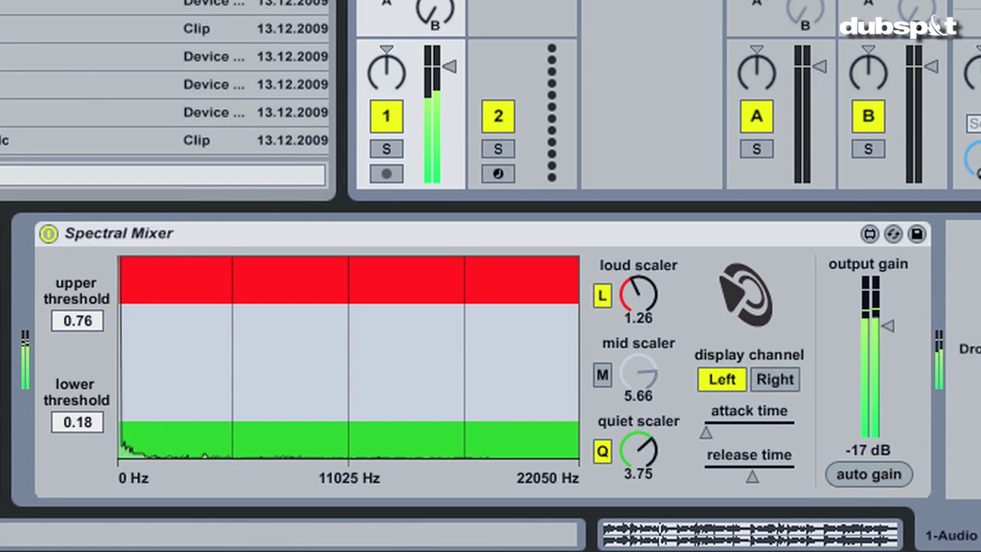
{"action": "scroll", "coordinate": [164, 84], "scroll_direction": "down", "scroll_amount": 5}
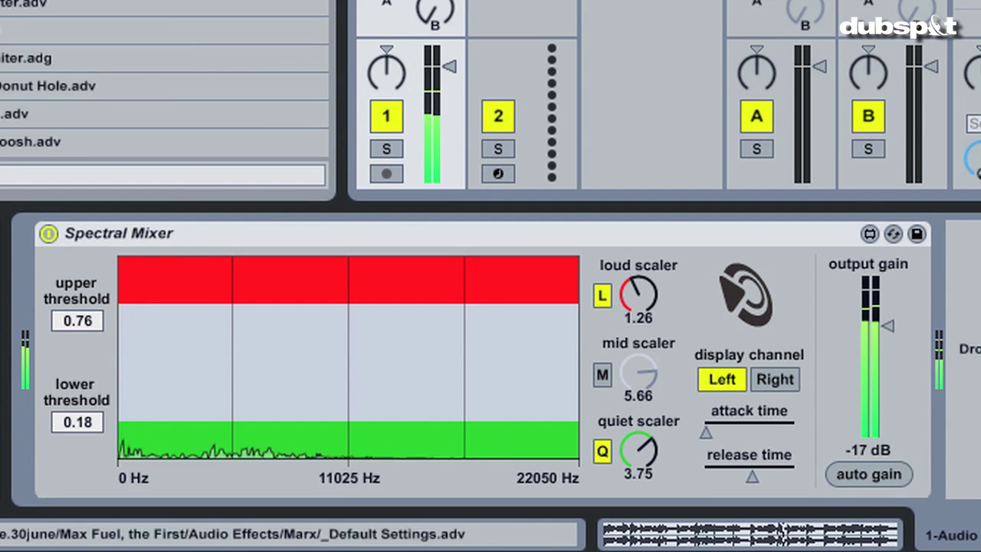
{"action": "left_click", "coordinate": [115, 30]}
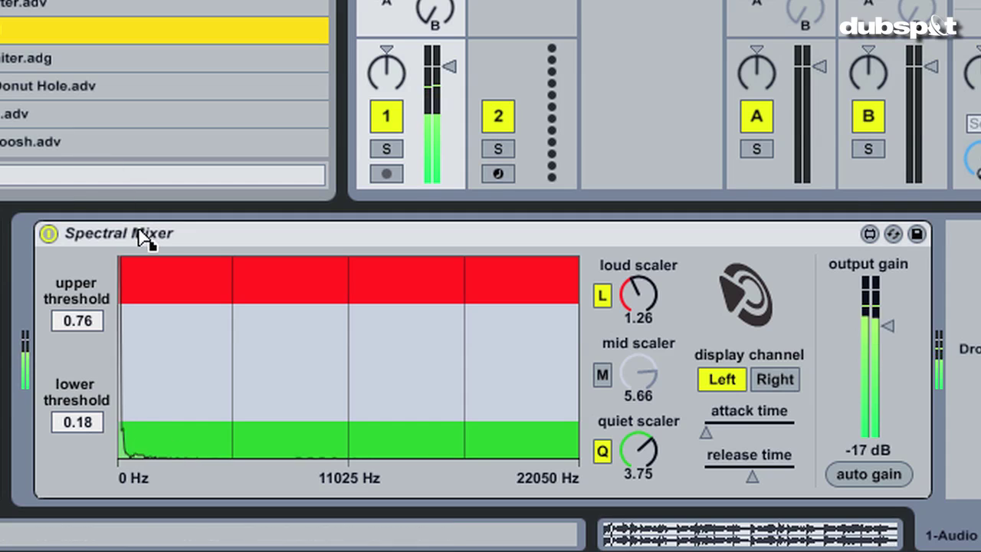